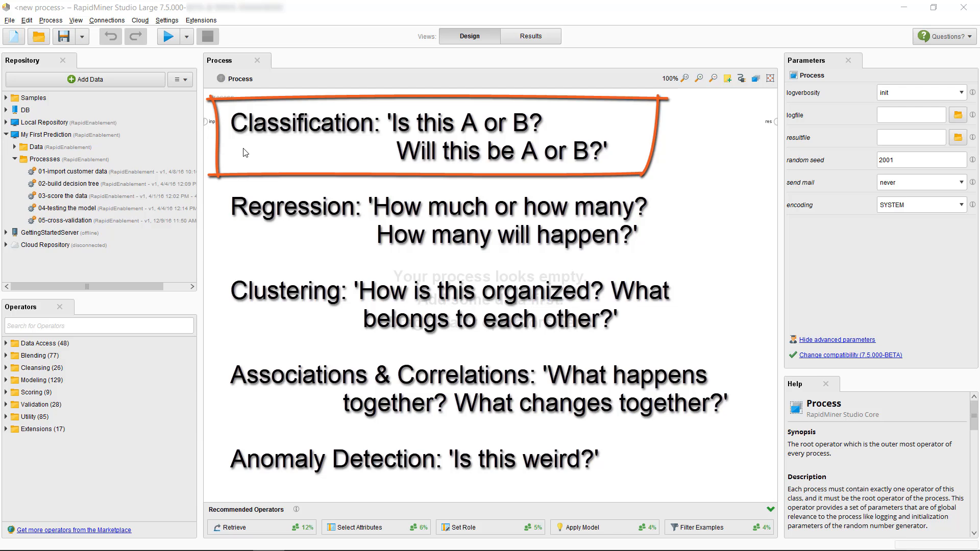
- Load the 05-cross-validation process and review the Filter Examples conditions without changing them
{"action": "double_click", "coordinate": [69, 222]}
{"action": "left_click", "coordinate": [253, 139]}
{"action": "left_click", "coordinate": [324, 145]}
{"action": "left_click", "coordinate": [907, 92]}
{"action": "left_click", "coordinate": [663, 415]}
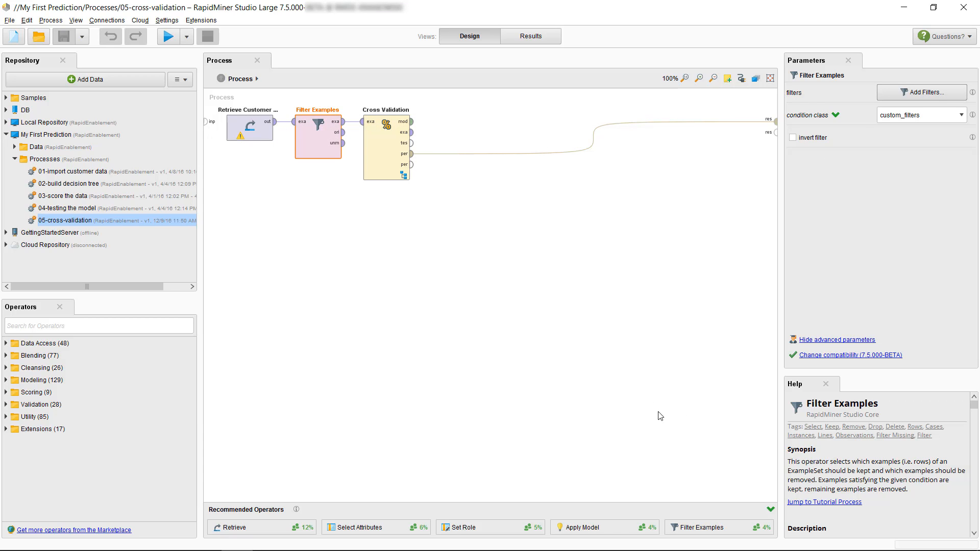
- Set a Breakpoint After on the Filter Examples operator
{"action": "right_click", "coordinate": [324, 140]}
{"action": "left_click", "coordinate": [391, 302]}
- Run the process to the breakpoint and review the filtered data's statistics and rows
{"action": "key", "text": "F11"}
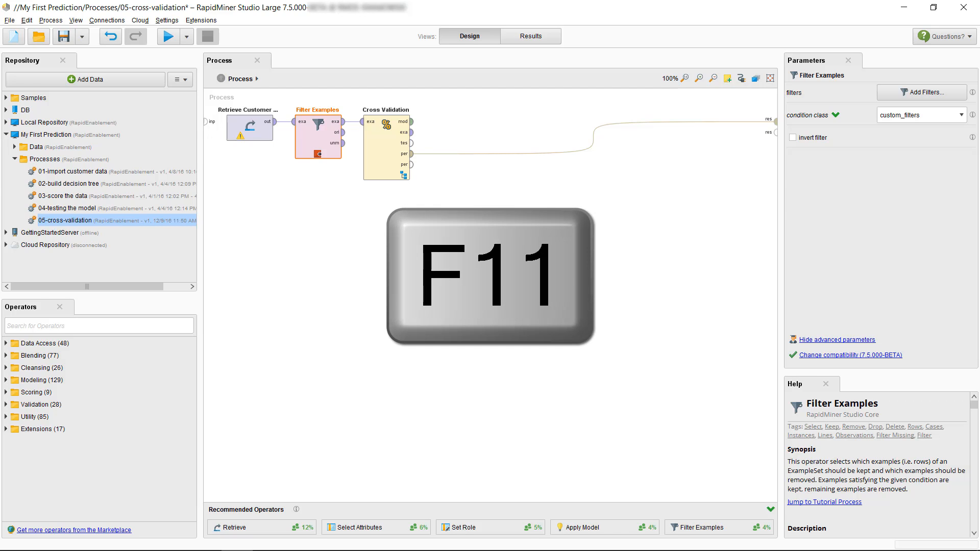
{"action": "left_click", "coordinate": [28, 146]}
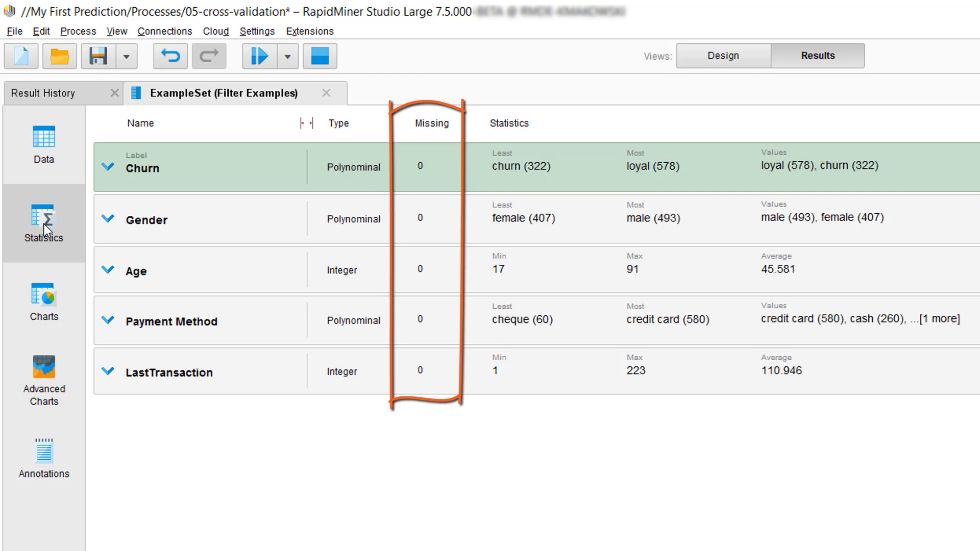
{"action": "left_click", "coordinate": [53, 142]}
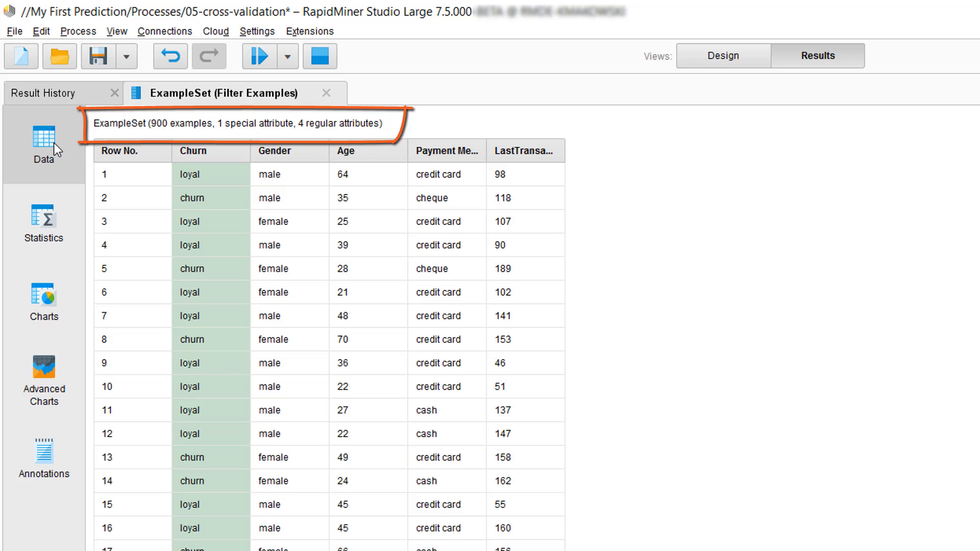
- Stop the paused run and remove the breakpoint after Filter Examples
{"action": "left_click", "coordinate": [326, 62]}
{"action": "left_click", "coordinate": [714, 61]}
{"action": "right_click", "coordinate": [472, 228]}
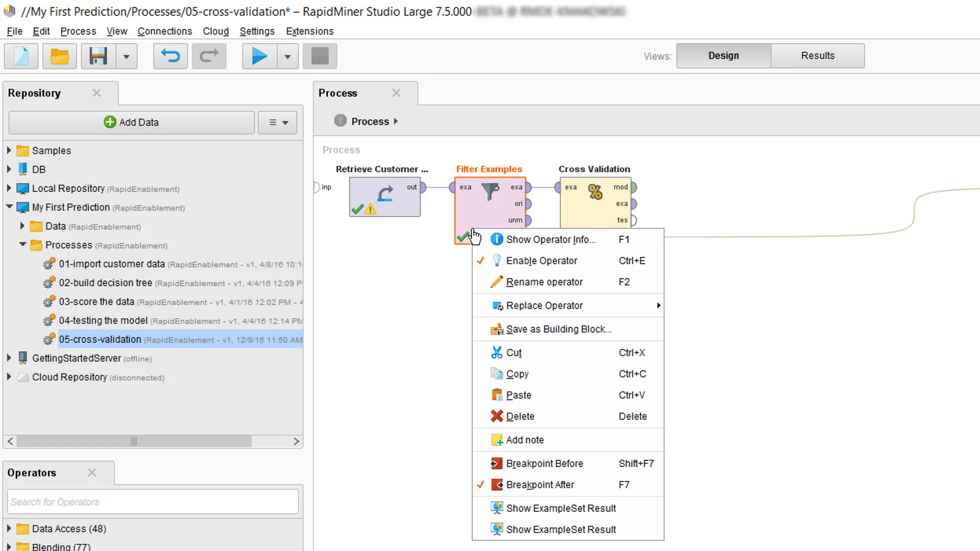
{"action": "left_click", "coordinate": [592, 489]}
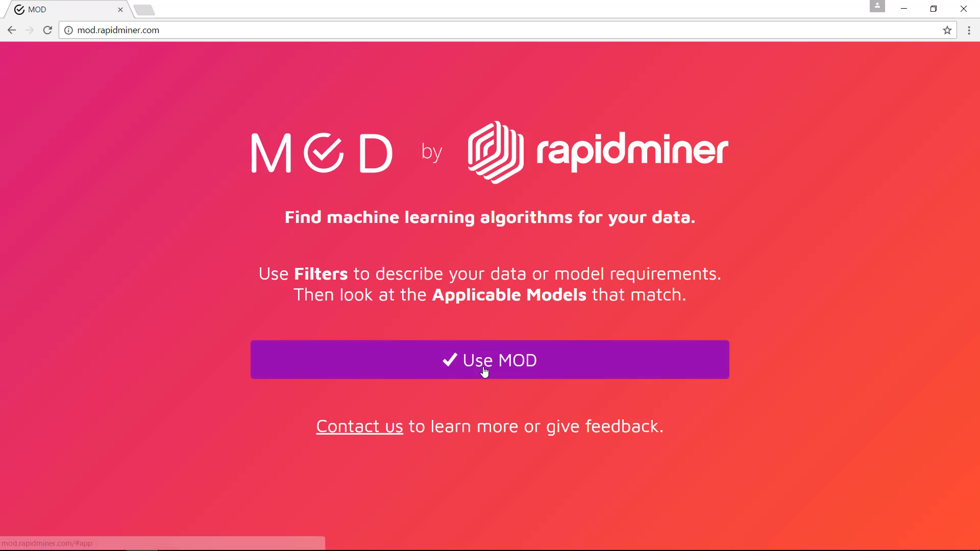
- In MOD, describe the data as numerical, binary and categorical columns with a binary target
{"action": "left_click", "coordinate": [486, 372]}
{"action": "left_click", "coordinate": [79, 193]}
{"action": "left_click", "coordinate": [67, 220]}
{"action": "left_click", "coordinate": [75, 253]}
{"action": "left_click", "coordinate": [66, 381]}
{"action": "left_click_drag", "start_coordinate": [235, 329], "coordinate": [224, 539]}
{"action": "left_click_drag", "start_coordinate": [223, 537], "coordinate": [250, 280]}
{"action": "mouse_move", "coordinate": [971, 220]}
{"action": "left_mouse_down"}
{"action": "mouse_move", "coordinate": [967, 273]}
{"action": "mouse_move", "coordinate": [976, 206]}
{"action": "left_mouse_up"}
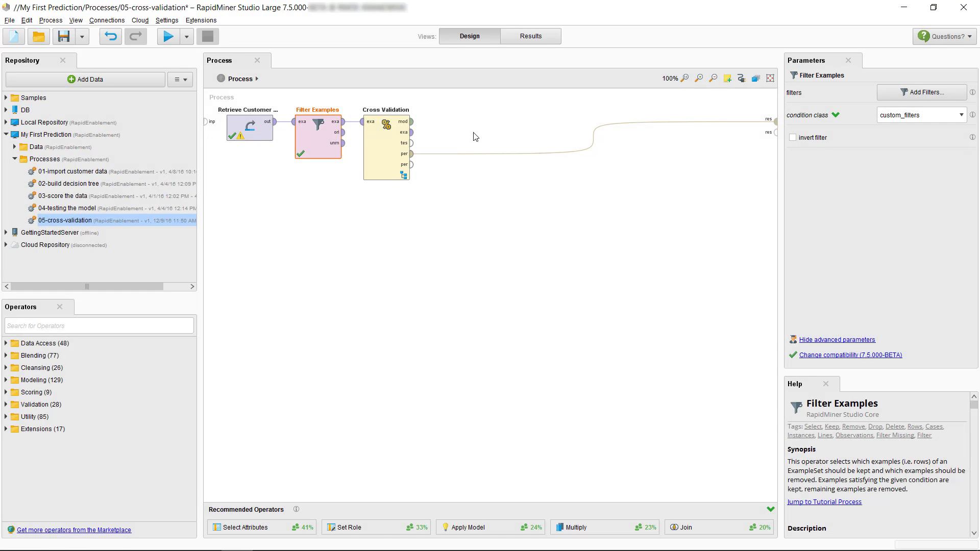
- Store a copy of the process in the Processes folder as 06-model selection
{"action": "double_click", "coordinate": [383, 138]}
{"action": "left_click", "coordinate": [239, 78]}
{"action": "right_click", "coordinate": [37, 160]}
{"action": "left_click", "coordinate": [56, 167]}
{"action": "key", "text": "BackSpace"}
{"action": "key", "text": "BackSpace"}
{"action": "key", "text": "BackSpace"}
{"action": "key", "text": "BackSpace"}
{"action": "key", "text": "BackSpace"}
{"action": "key", "text": "BackSpace"}
{"action": "type", "text": "06-model selection"}
{"action": "left_click", "coordinate": [554, 318]}
- Disable the Cross Validation operator and move it below the main flow
{"action": "left_click", "coordinate": [394, 136]}
{"action": "right_click", "coordinate": [394, 136]}
{"action": "left_click", "coordinate": [420, 156]}
{"action": "left_click_drag", "start_coordinate": [378, 139], "coordinate": [479, 243]}
- Insert Compare ROCs into the data connection and wire its roc output to the second result port
{"action": "left_click", "coordinate": [68, 326]}
{"action": "type", "text": "ROC"}
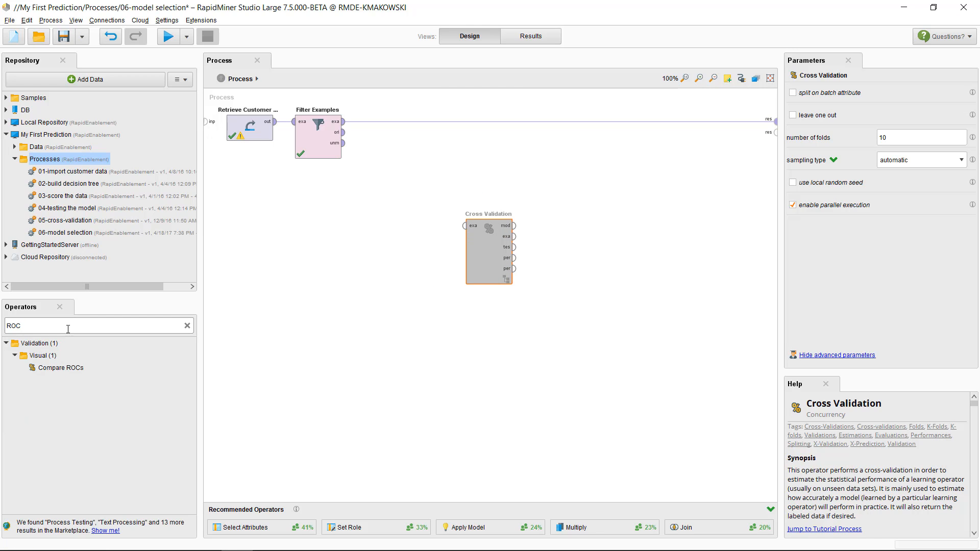
{"action": "left_click_drag", "start_coordinate": [61, 368], "coordinate": [495, 125]}
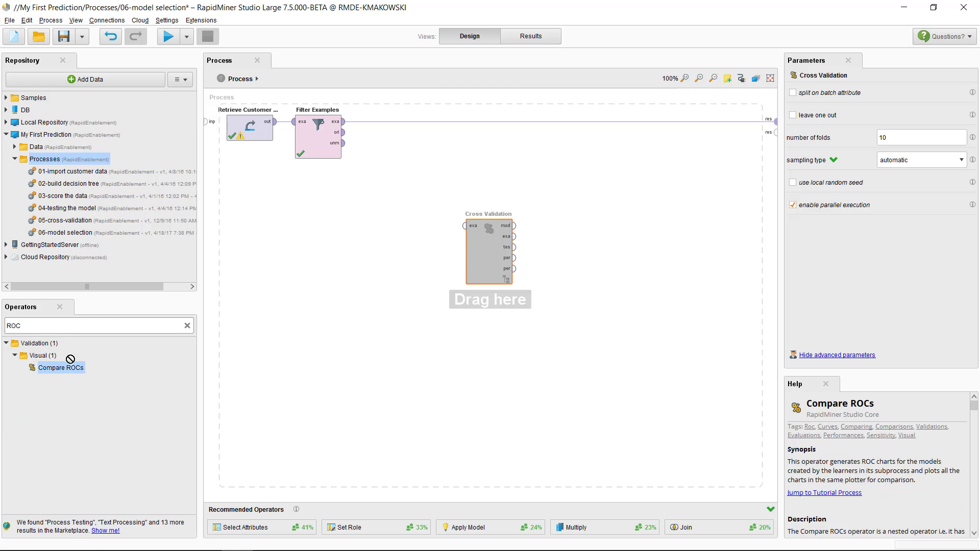
{"action": "left_click_drag", "start_coordinate": [515, 133], "coordinate": [776, 132]}
{"action": "left_click", "coordinate": [775, 132]}
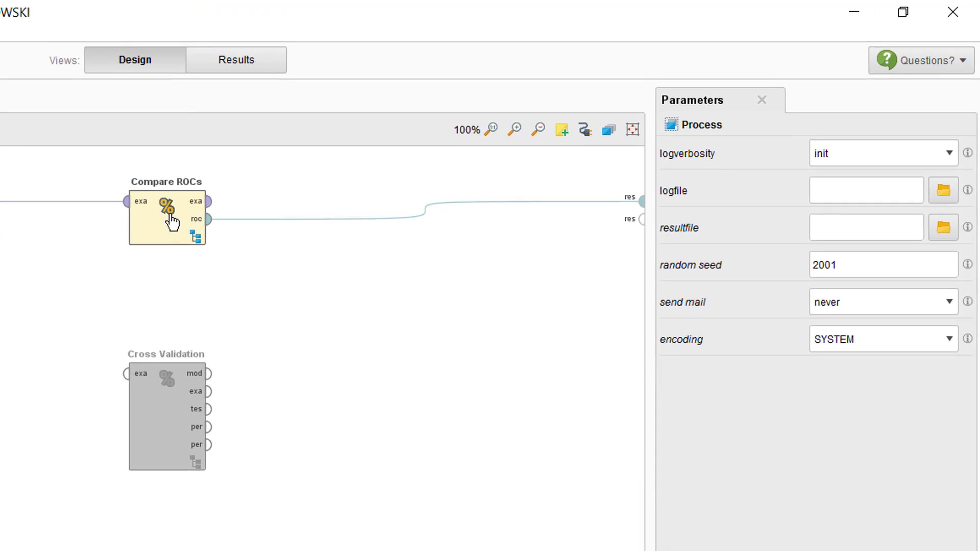
{"action": "left_click", "coordinate": [489, 131]}
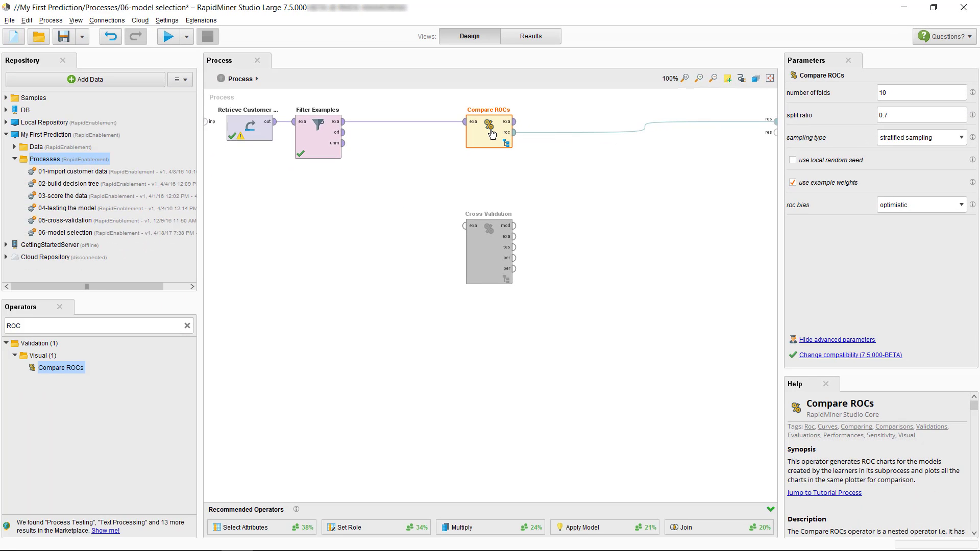
- Inside Compare ROCs, add Decision Tree, Naive Bayes and k-NN learners
{"action": "double_click", "coordinate": [493, 134]}
{"action": "double_click", "coordinate": [115, 326]}
{"action": "type", "text": "dec"}
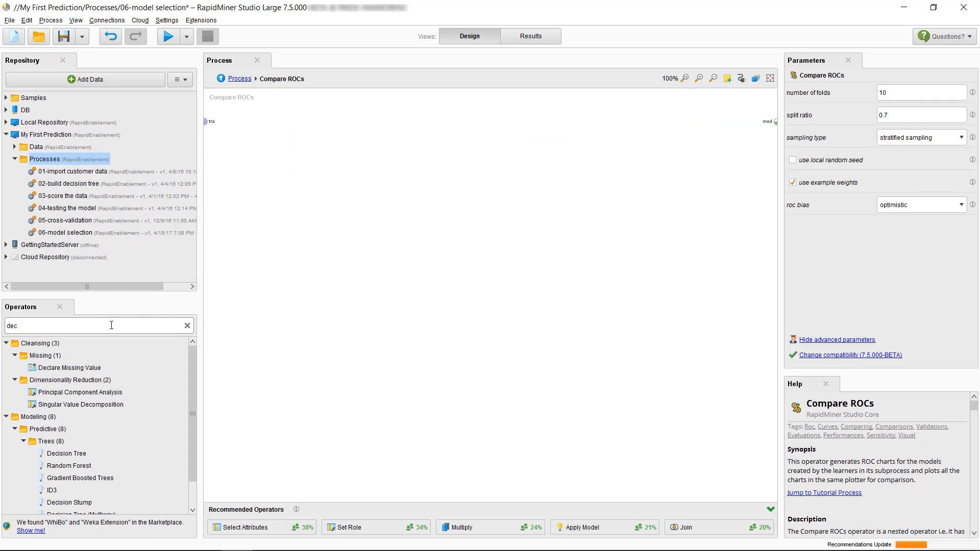
{"action": "mouse_move", "coordinate": [66, 454]}
{"action": "left_mouse_down"}
{"action": "mouse_move", "coordinate": [287, 257]}
{"action": "mouse_move", "coordinate": [489, 126]}
{"action": "left_mouse_up"}
{"action": "double_click", "coordinate": [123, 325]}
{"action": "type", "text": "naive"}
{"action": "mouse_move", "coordinate": [64, 380]}
{"action": "left_mouse_down"}
{"action": "mouse_move", "coordinate": [486, 193]}
{"action": "mouse_move", "coordinate": [486, 167]}
{"action": "left_mouse_up"}
{"action": "double_click", "coordinate": [83, 326]}
{"action": "type", "text": "k-"}
{"action": "left_click_drag", "start_coordinate": [54, 379], "coordinate": [489, 234]}
- Add Rule Induction and Random Forest, auto-wire all five learners, and check the Random Forest warning
{"action": "double_click", "coordinate": [94, 326]}
{"action": "type", "text": "rule"}
{"action": "left_click_drag", "start_coordinate": [67, 380], "coordinate": [491, 286]}
{"action": "double_click", "coordinate": [72, 325]}
{"action": "type", "text": "random"}
{"action": "left_click_drag", "start_coordinate": [69, 478], "coordinate": [485, 340]}
{"action": "left_click", "coordinate": [741, 79]}
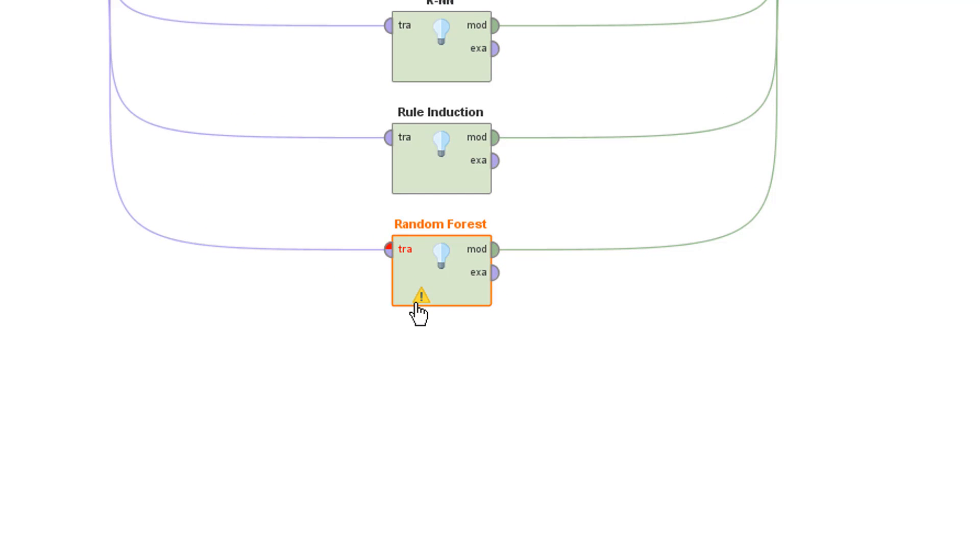
{"action": "left_click", "coordinate": [421, 299]}
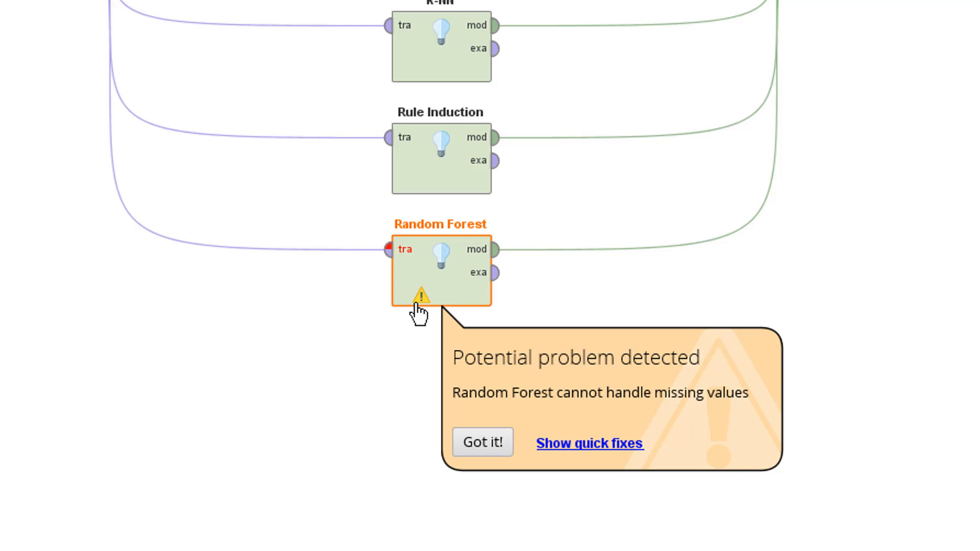
{"action": "left_click", "coordinate": [581, 448]}
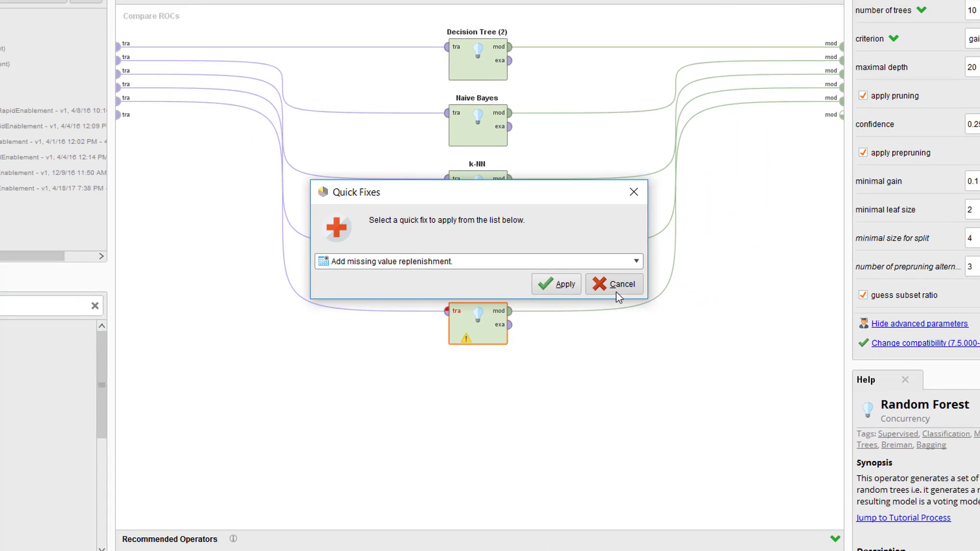
{"action": "left_click", "coordinate": [616, 292]}
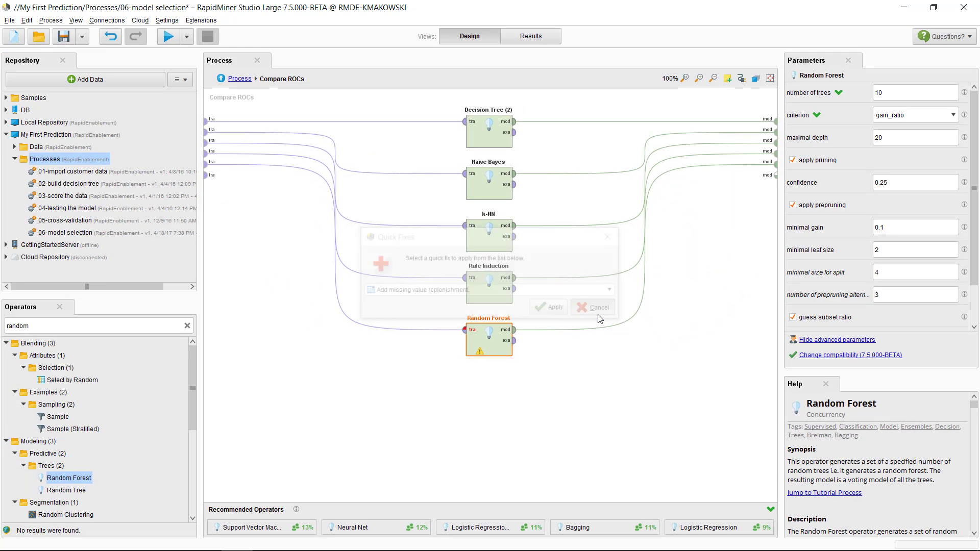
- Run the process to produce the ROC comparison chart of the five learners
{"action": "left_click", "coordinate": [168, 37]}
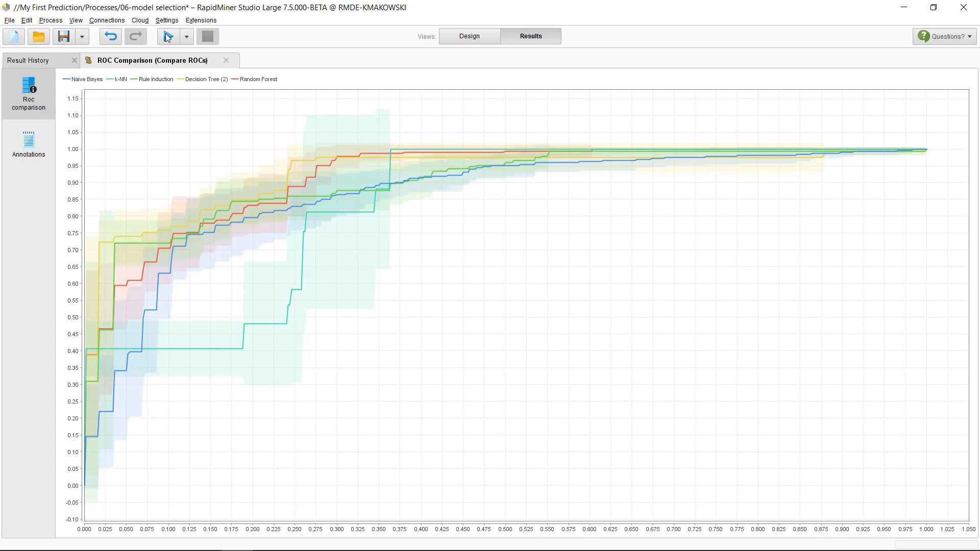
- Return to the top-level process and move Cross Validation just below Compare ROCs
{"action": "left_click", "coordinate": [460, 37]}
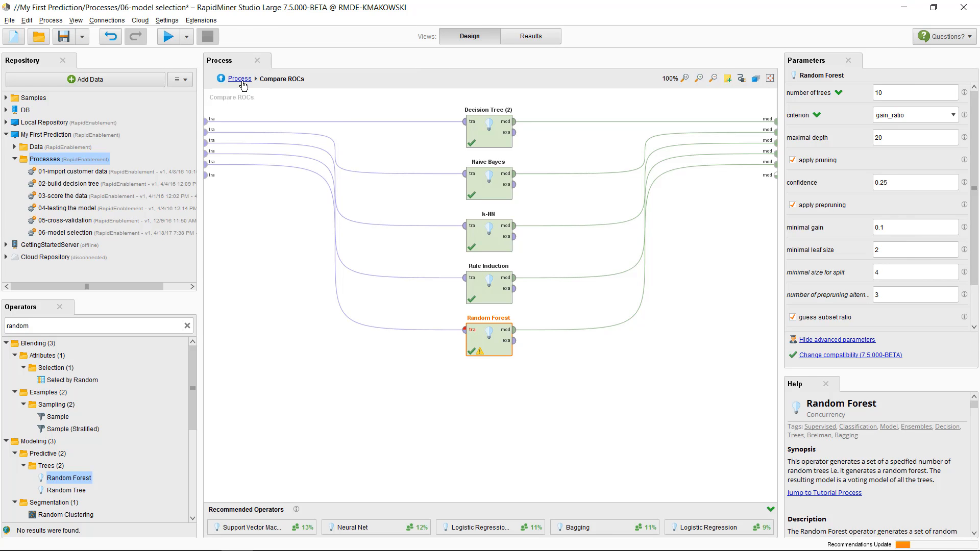
{"action": "left_click", "coordinate": [242, 80]}
{"action": "left_click", "coordinate": [488, 234]}
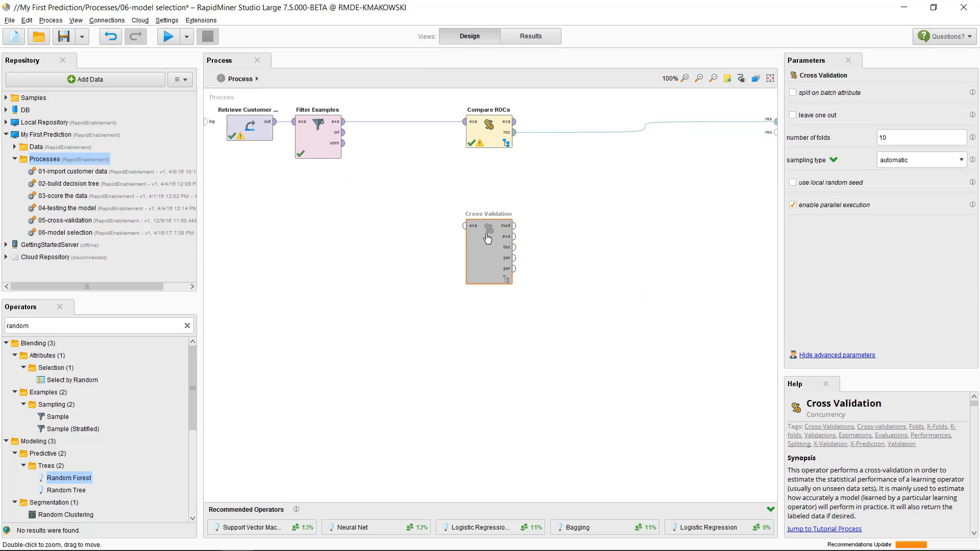
{"action": "right_click", "coordinate": [487, 234]}
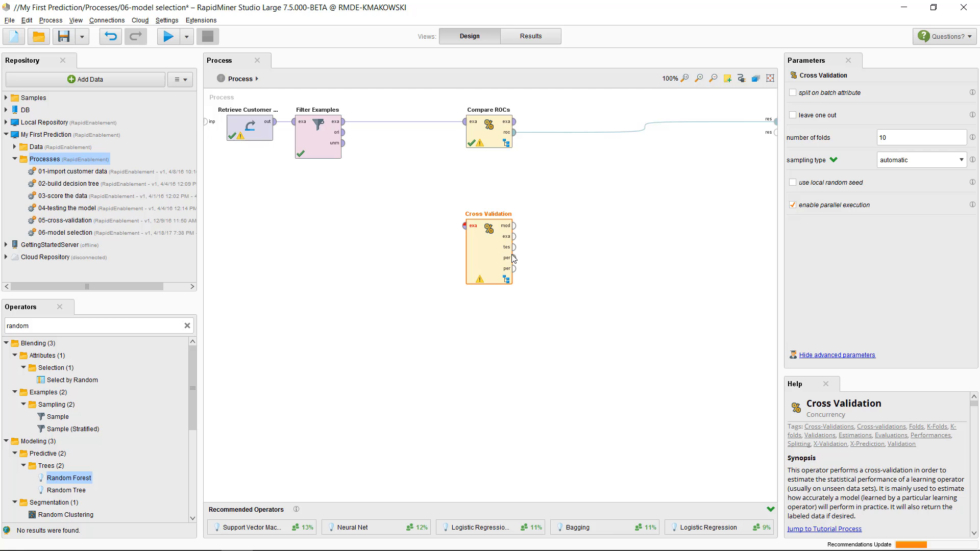
{"action": "left_click_drag", "start_coordinate": [511, 259], "coordinate": [512, 207]}
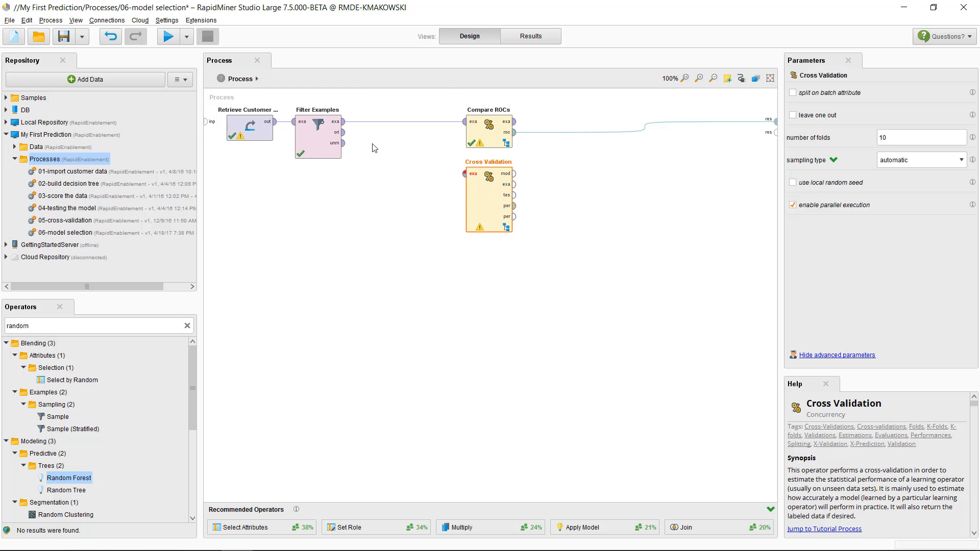
- Feed filtered examples through a Multiply into Cross Validation, send its performance to results, and run
{"action": "left_click", "coordinate": [343, 122]}
{"action": "left_click", "coordinate": [464, 174]}
{"action": "left_click_drag", "start_coordinate": [491, 179], "coordinate": [490, 181]}
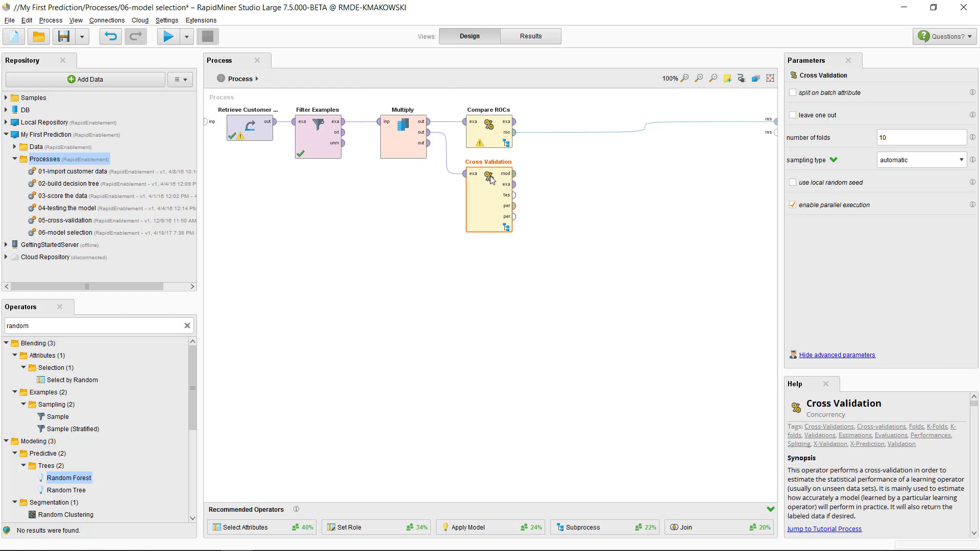
{"action": "left_click", "coordinate": [515, 207]}
{"action": "left_click", "coordinate": [775, 132]}
{"action": "left_click", "coordinate": [175, 40]}
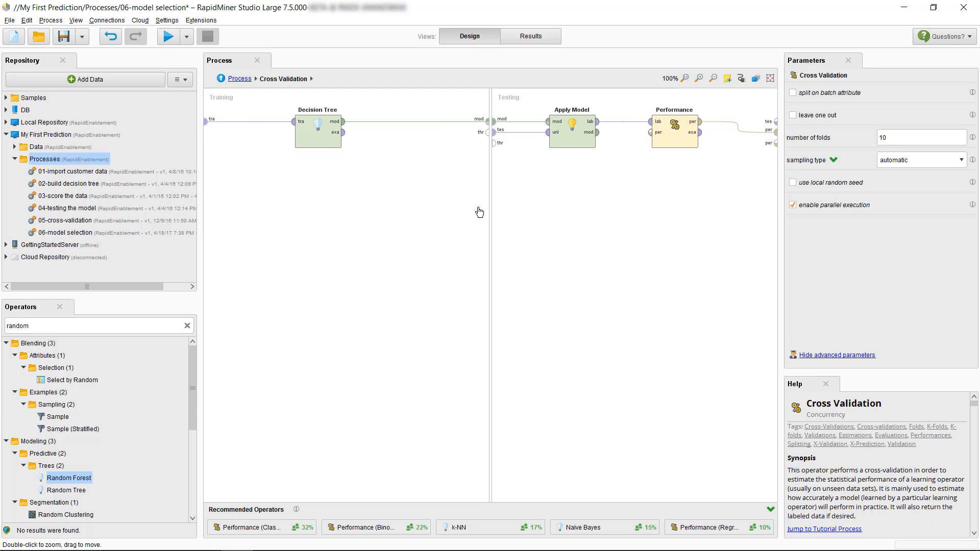
- Wire Performance to the per port and Cross Validation's test examples to the process results
{"action": "left_click", "coordinate": [677, 128]}
{"action": "left_click", "coordinate": [773, 130]}
{"action": "left_click", "coordinate": [240, 78]}
{"action": "left_click", "coordinate": [513, 196]}
{"action": "left_click", "coordinate": [775, 143]}
- Run the process and sort the scored table by confidence(churn), highest first
{"action": "left_click", "coordinate": [162, 36]}
{"action": "left_click", "coordinate": [164, 97]}
{"action": "left_click", "coordinate": [230, 98]}
{"action": "left_click_drag", "start_coordinate": [970, 123], "coordinate": [970, 250]}
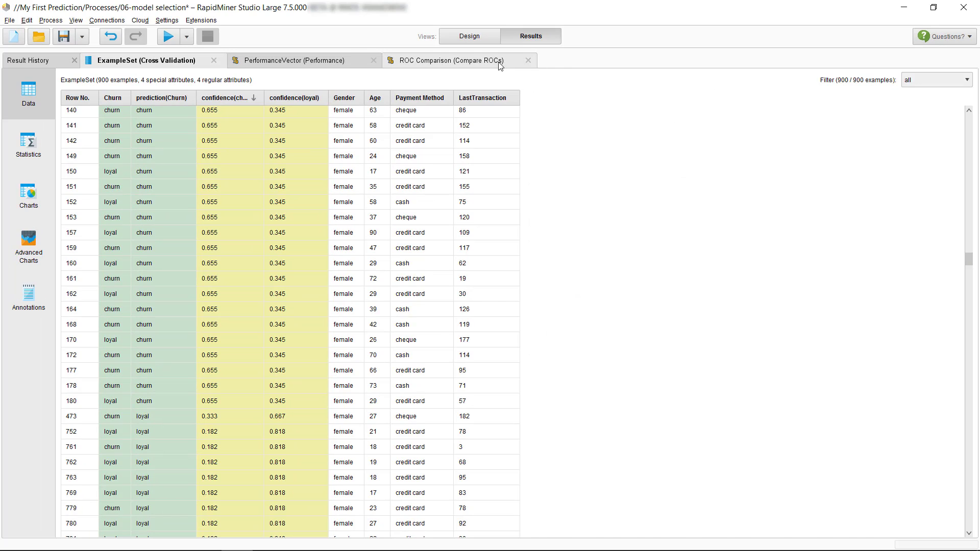
- Switch the Results view back to the ROC Comparison chart of the five learners
{"action": "left_click", "coordinate": [496, 64]}
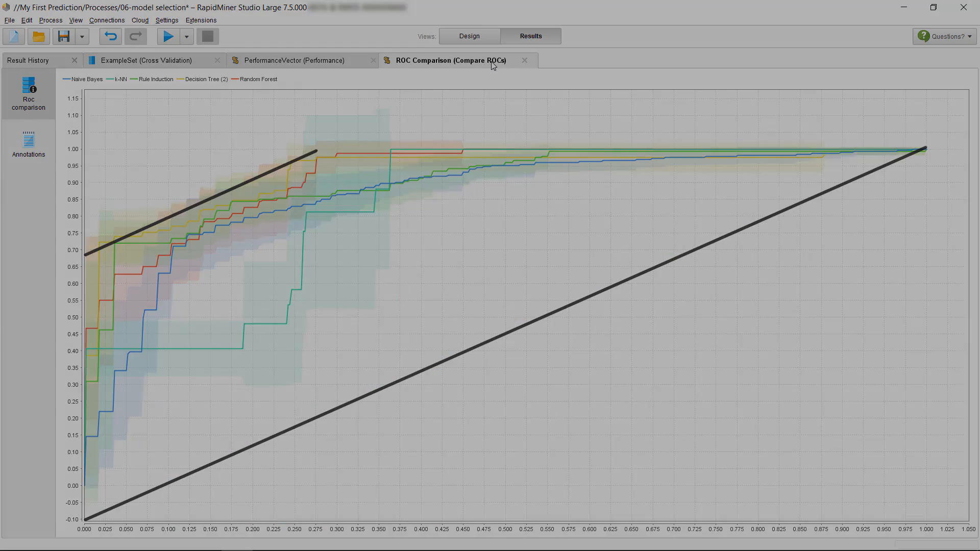